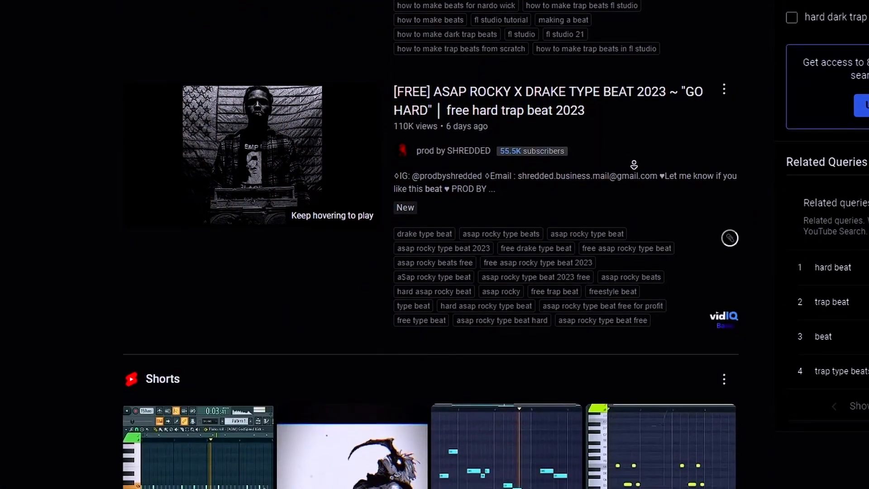
scroll(648, 161, "down", 4)
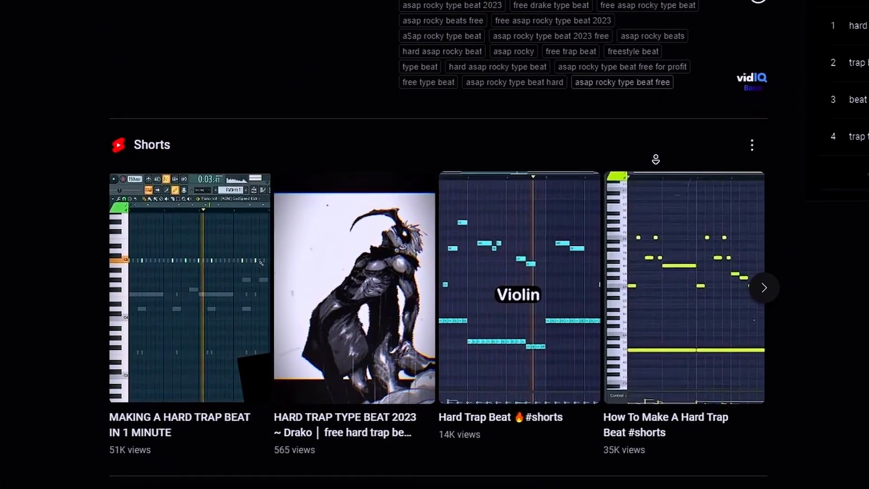
scroll(676, 155, "down", 4)
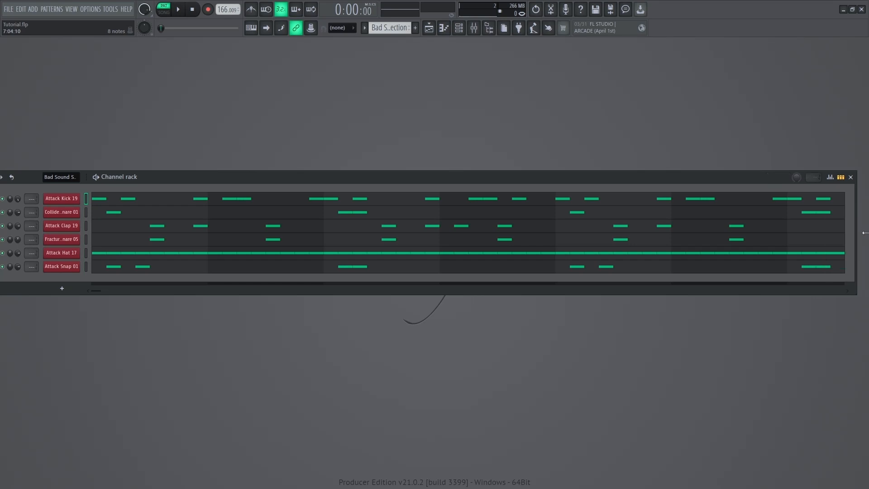
Step: Move the Channel rack aside and play the Bad Sound Selection drum pattern
left_click_drag(693, 178, 709, 189)
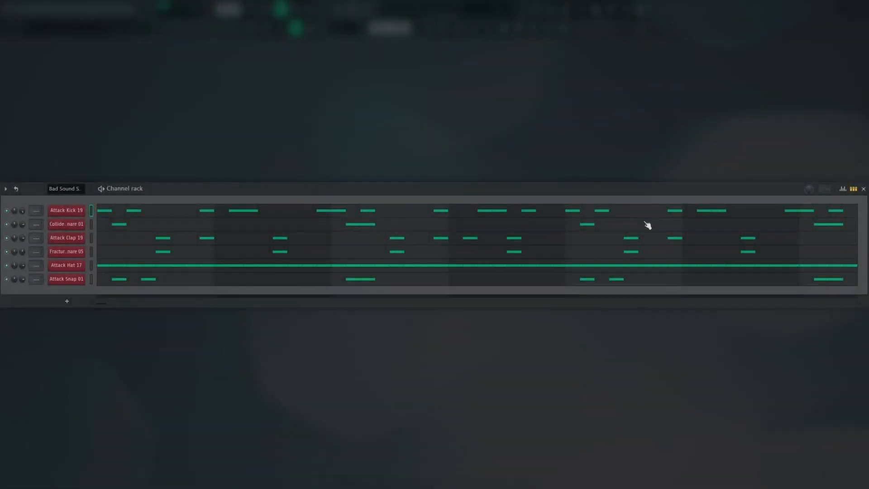
key("space")
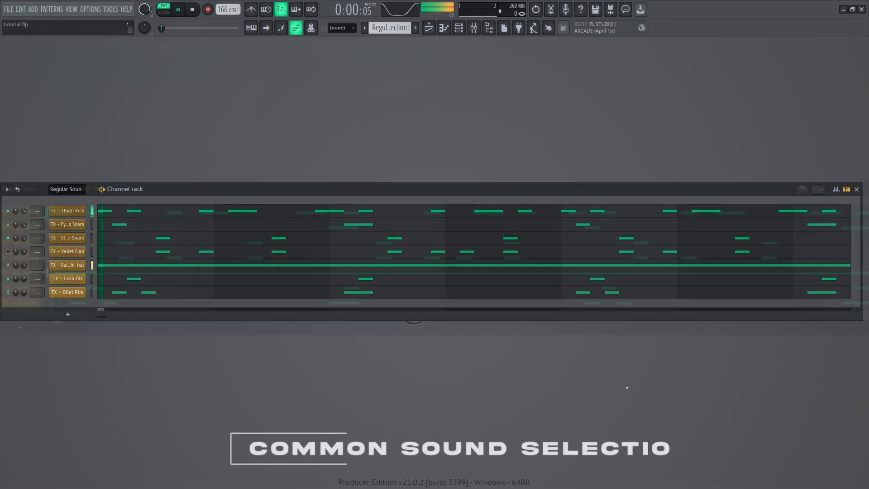
Step: Play back the Regular Sound Selection drum pattern
key("space")
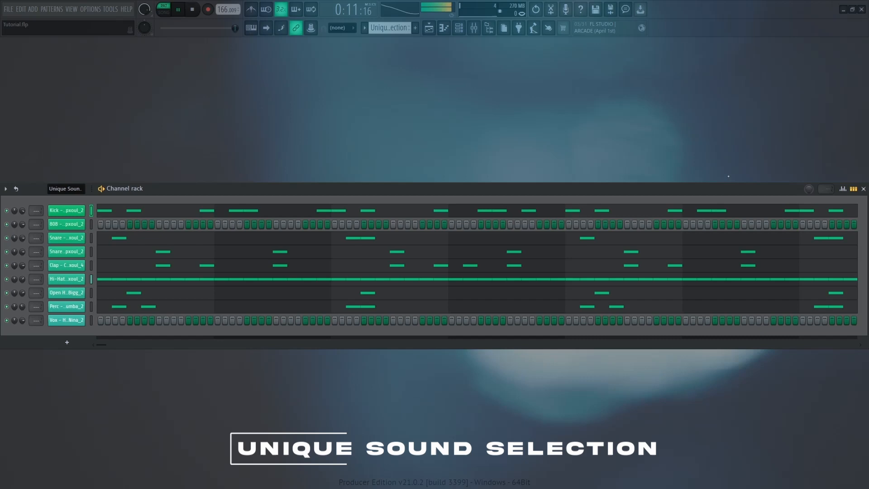
key("space")
key("space")
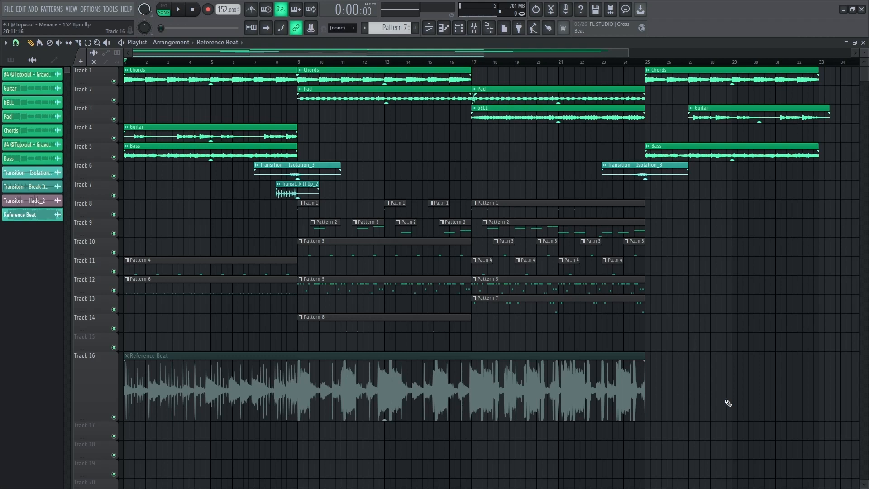
Step: In the Mixer, lower the master volume to about -23.6 dB and select the Reference Beat track
key("F9")
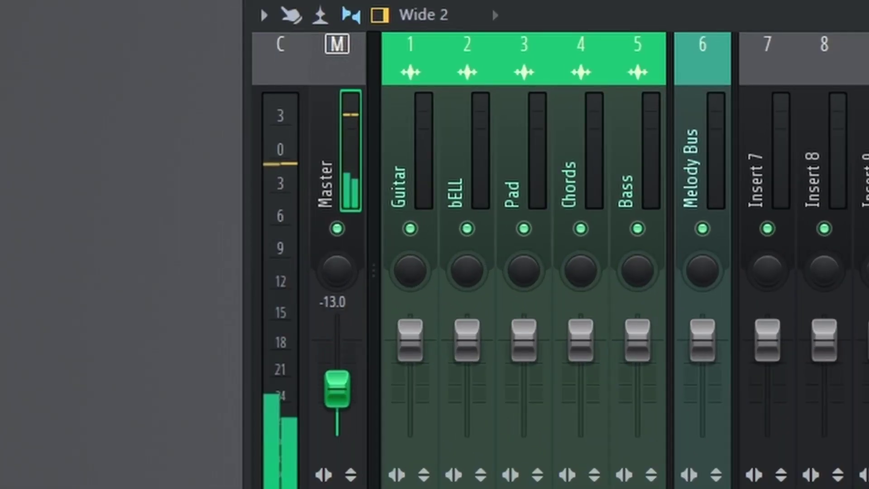
left_click_drag(338, 388, 338, 413)
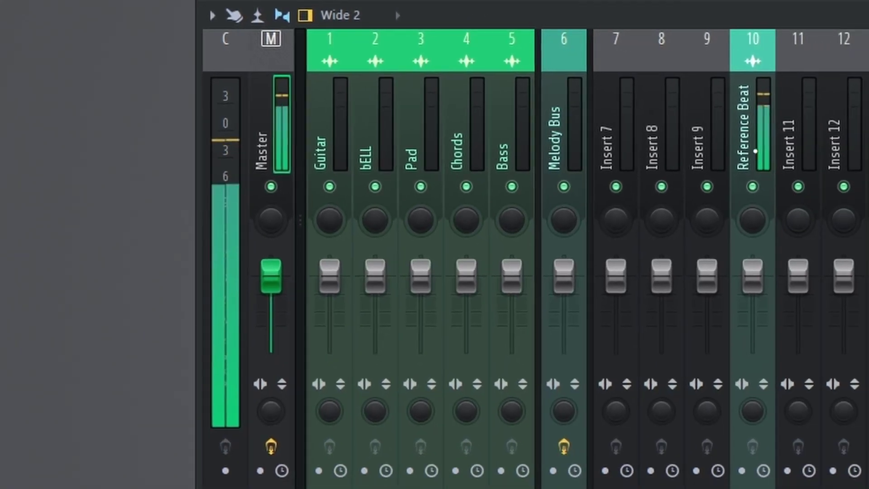
left_click(752, 136)
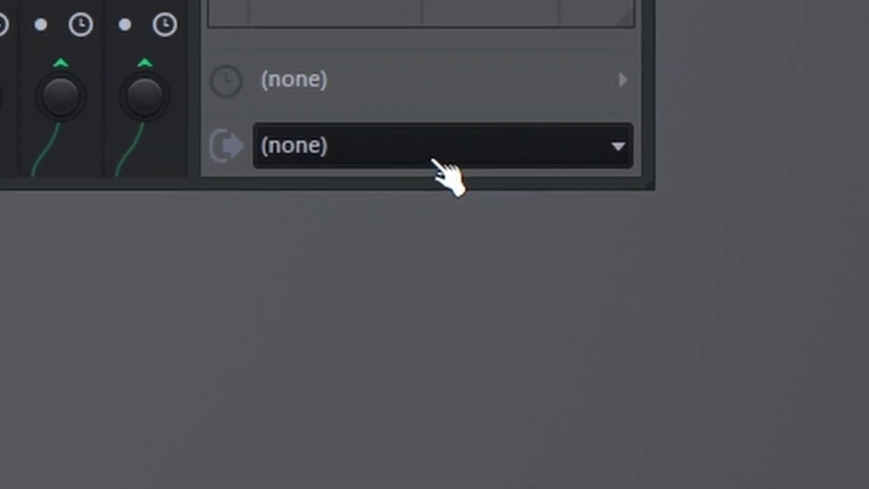
Step: Route Reference Beat to Out 1 - Out 2 and disable its send to the Master
left_click(441, 163)
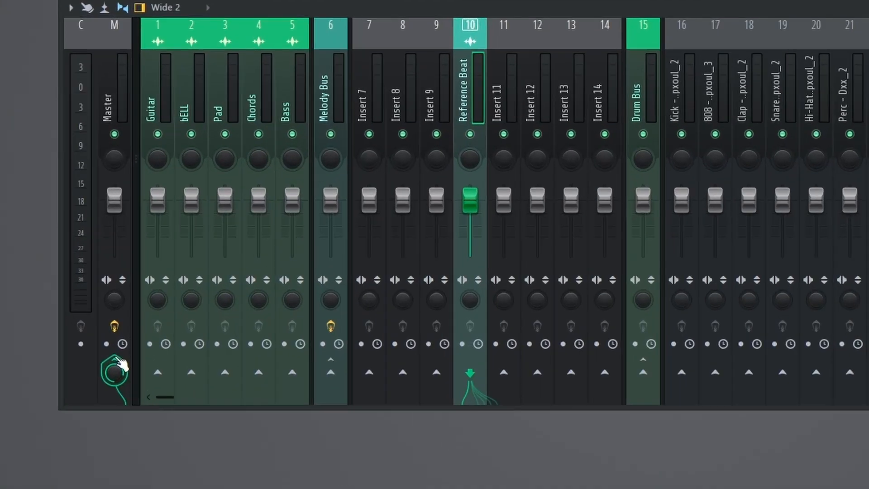
left_click(116, 352)
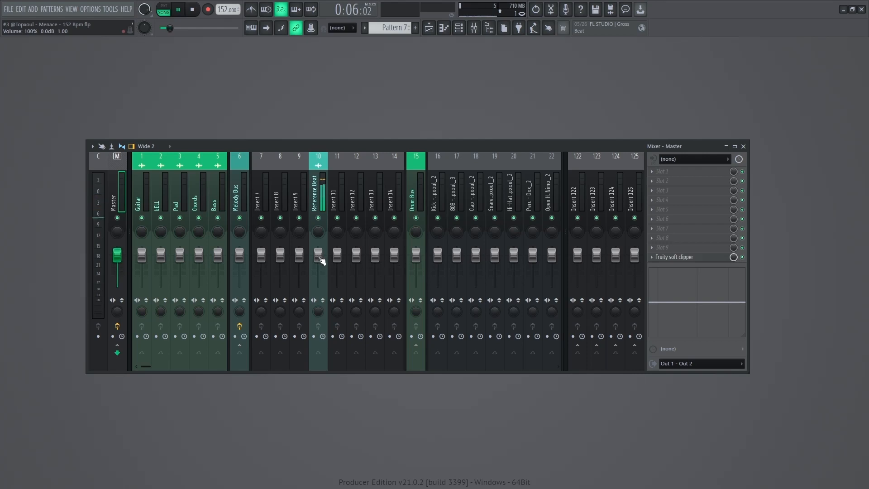
Step: Solo the Kick track and start playback to hear it alone
left_click(321, 261)
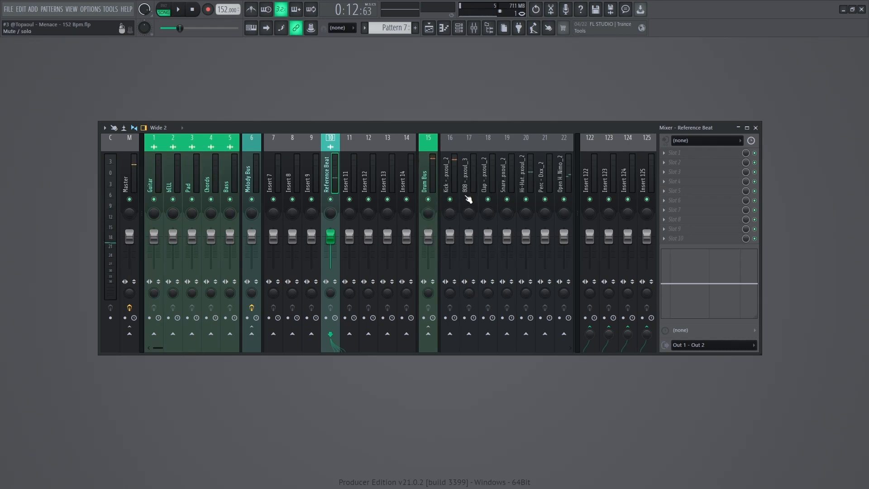
right_click(448, 200)
key("space")
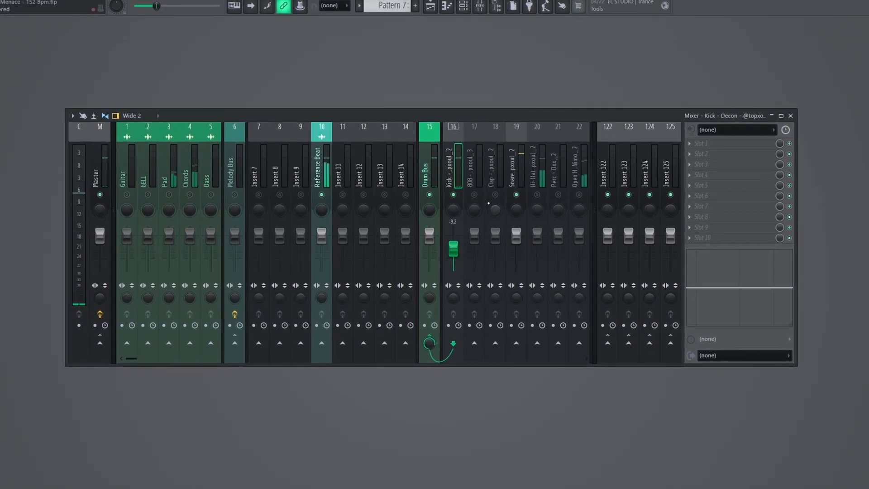
Step: Adjust the Snare fader down, then back up to around -7.5 dB
left_click_drag(535, 235, 524, 253)
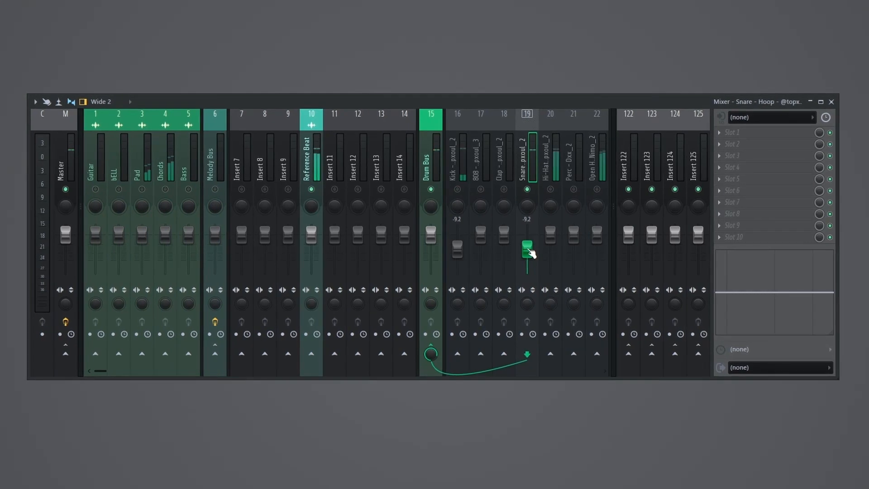
left_click_drag(525, 253, 530, 246)
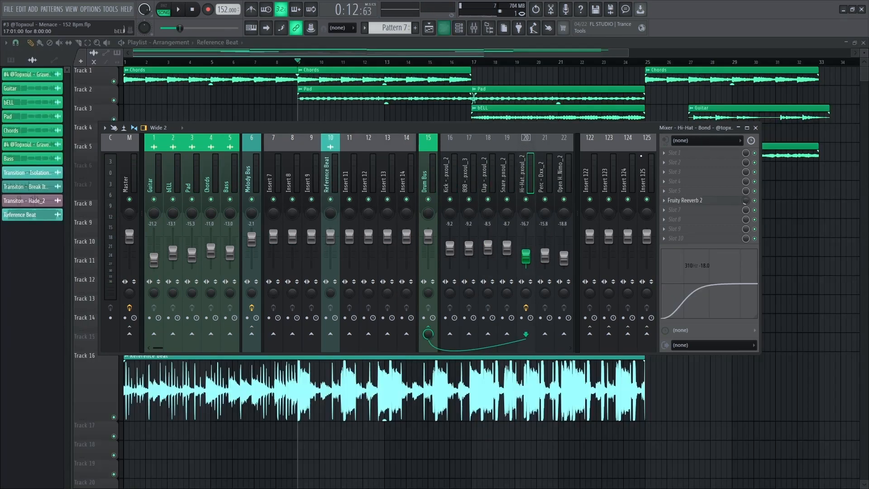
Step: Close the Mixer and briefly solo the Reference Beat track to compare
left_click(756, 127)
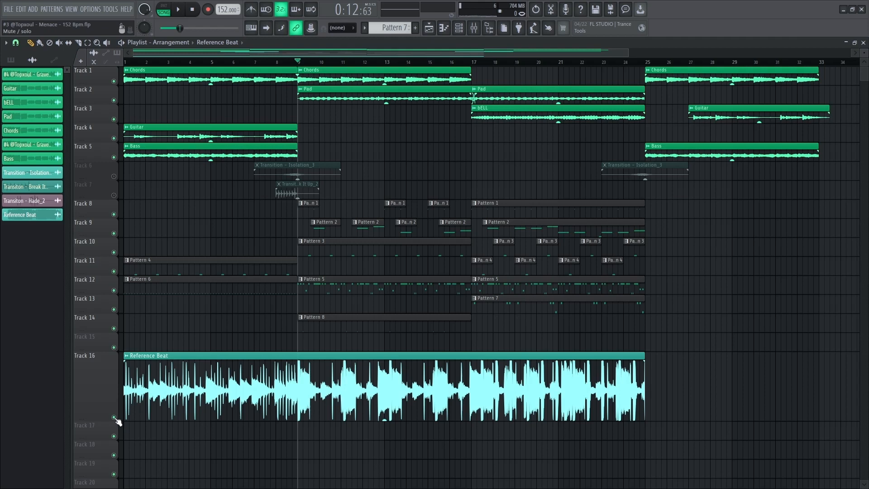
right_click(115, 418)
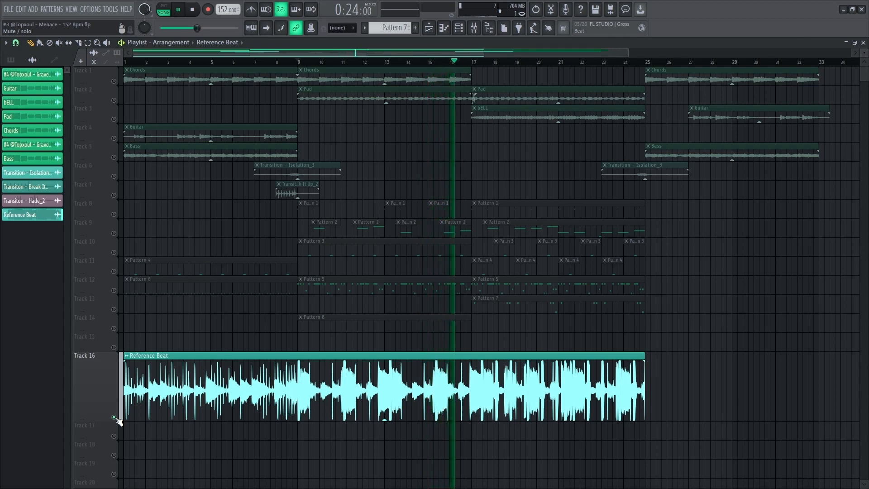
right_click(115, 418)
Step: Mute the Reference Beat, solo it once more, then return to the beat with it muted
left_click(115, 419)
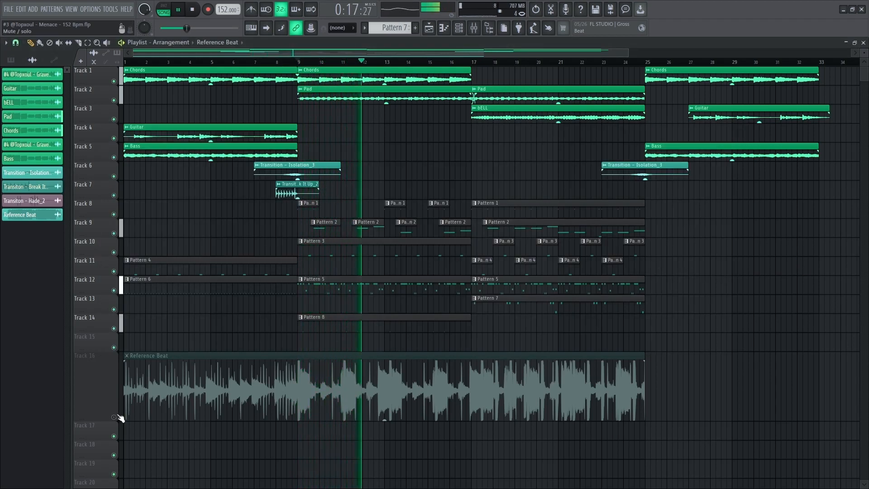
right_click(115, 418)
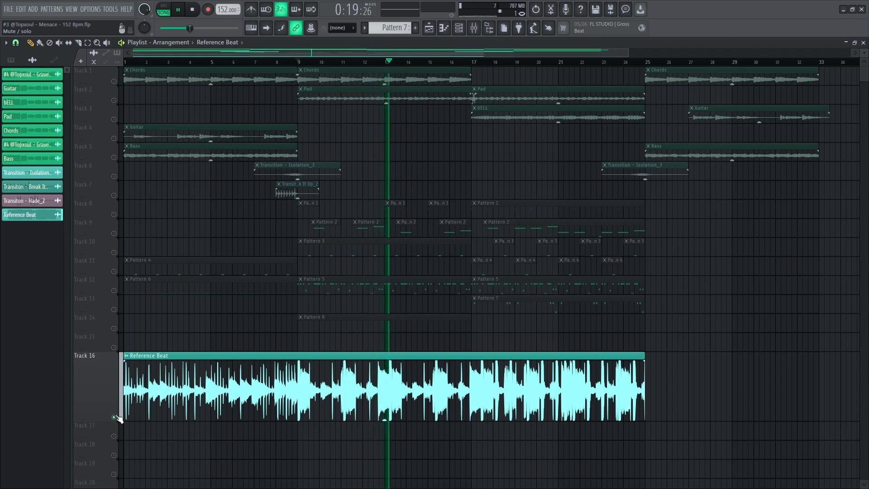
right_click(115, 419)
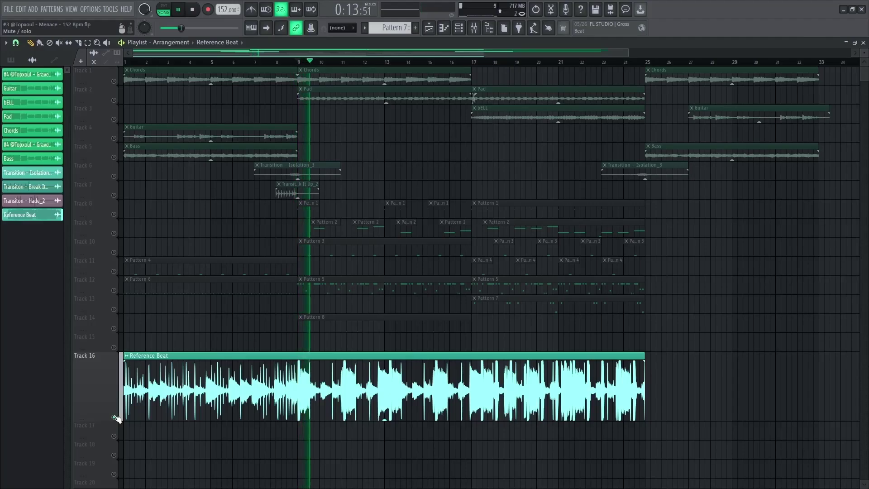
Step: Mute the Reference Beat, solo it briefly against the mastered beat, then leave it muted
left_click(117, 419)
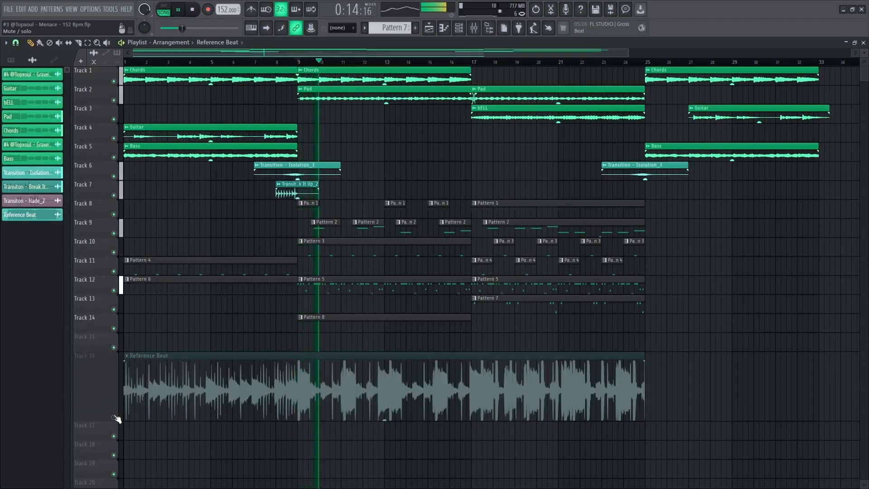
right_click(117, 419)
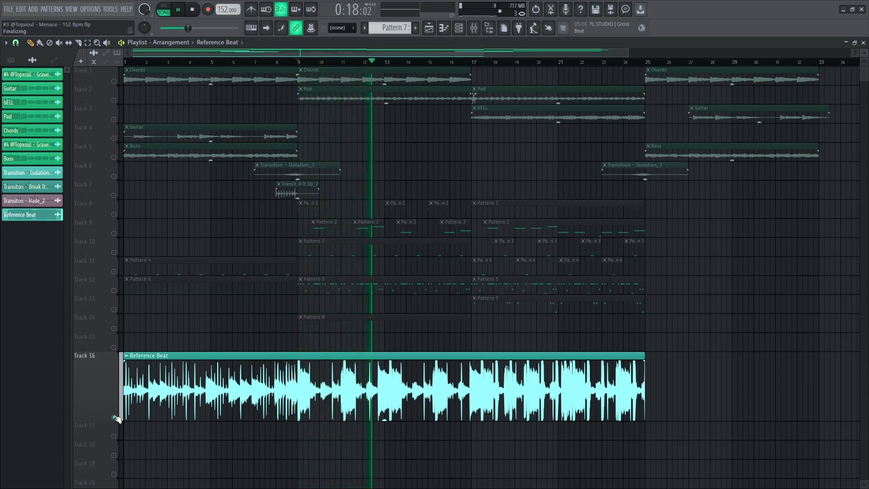
right_click(116, 419)
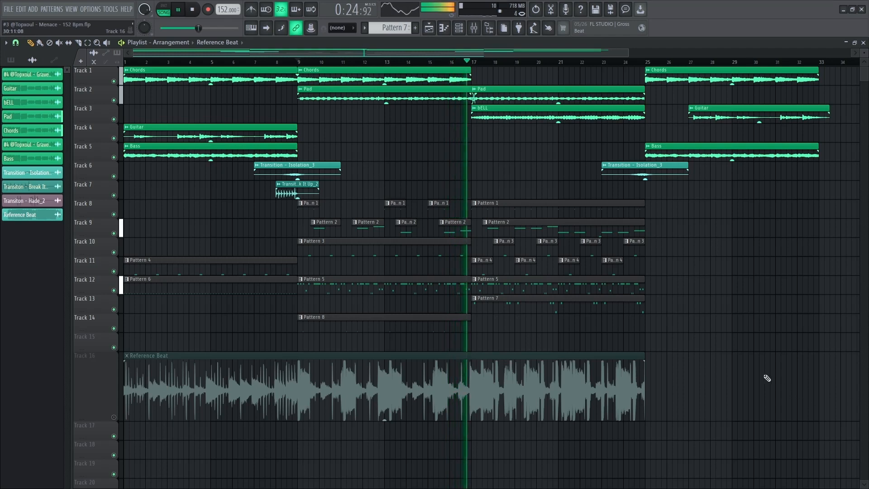
Step: Show Youlean Loudness Meter 2 on the Master and play the beat to measure loudness
left_click(474, 28)
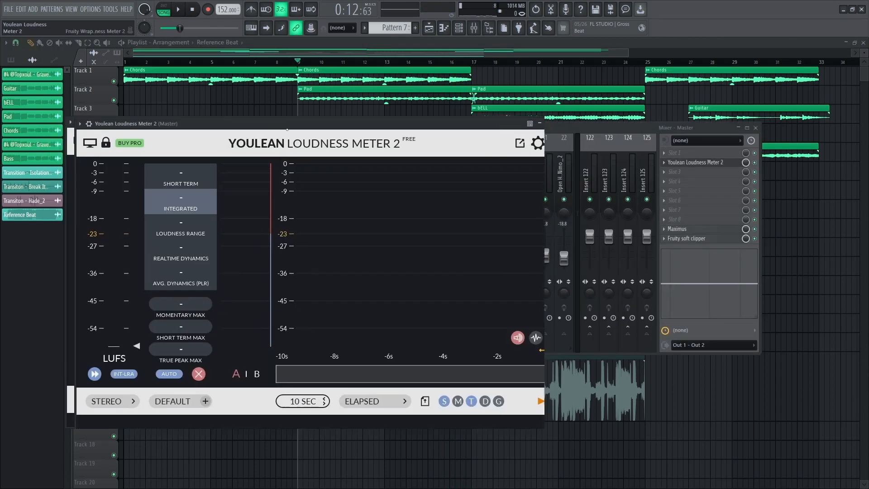
mouse_move(237, 120)
left_mouse_down()
mouse_move(417, 115)
mouse_move(421, 178)
mouse_move(368, 84)
left_mouse_up()
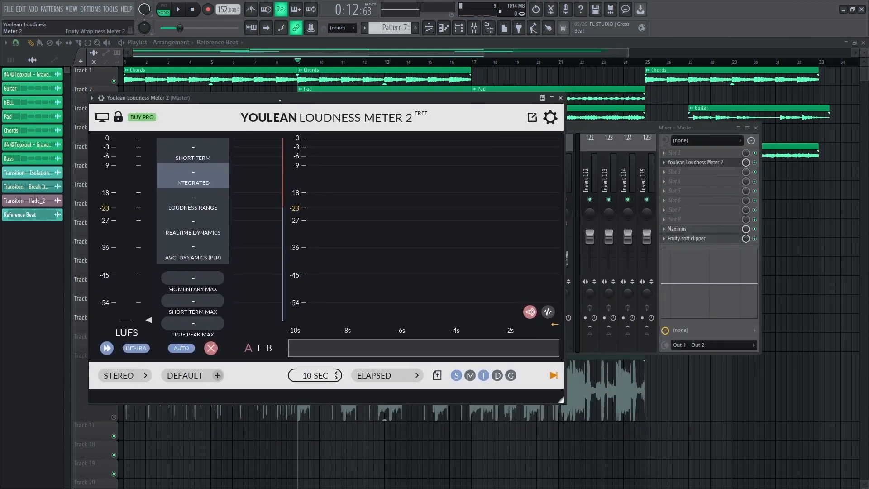
key("space")
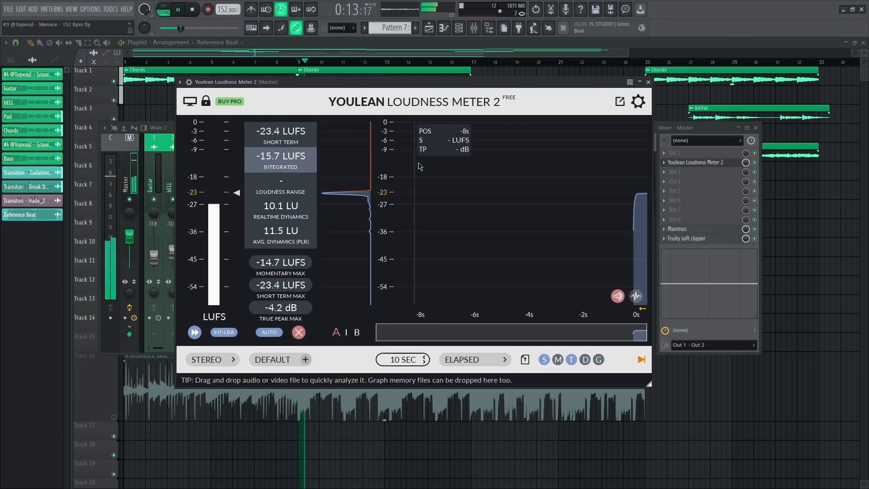